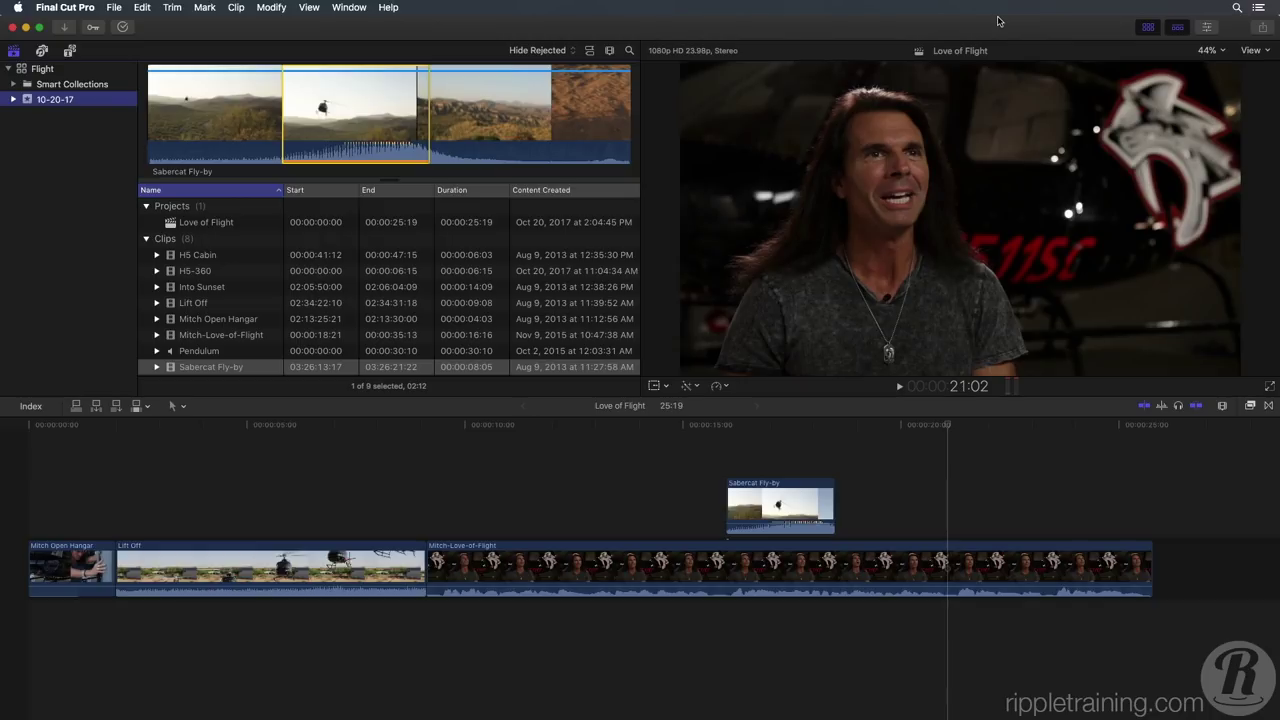
Ripple-extend Mitch Open Hangar's end by about +01:06, pushing Lift Off later
left_click(110, 480)
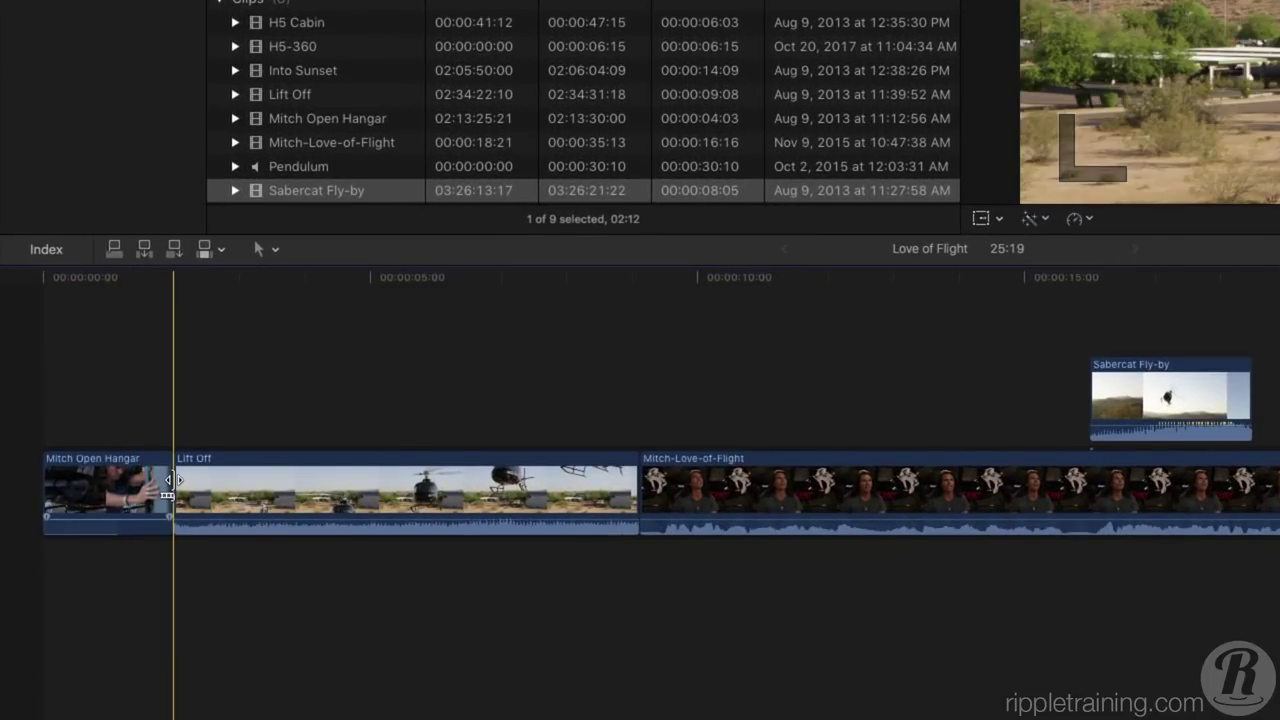
left_click(170, 481)
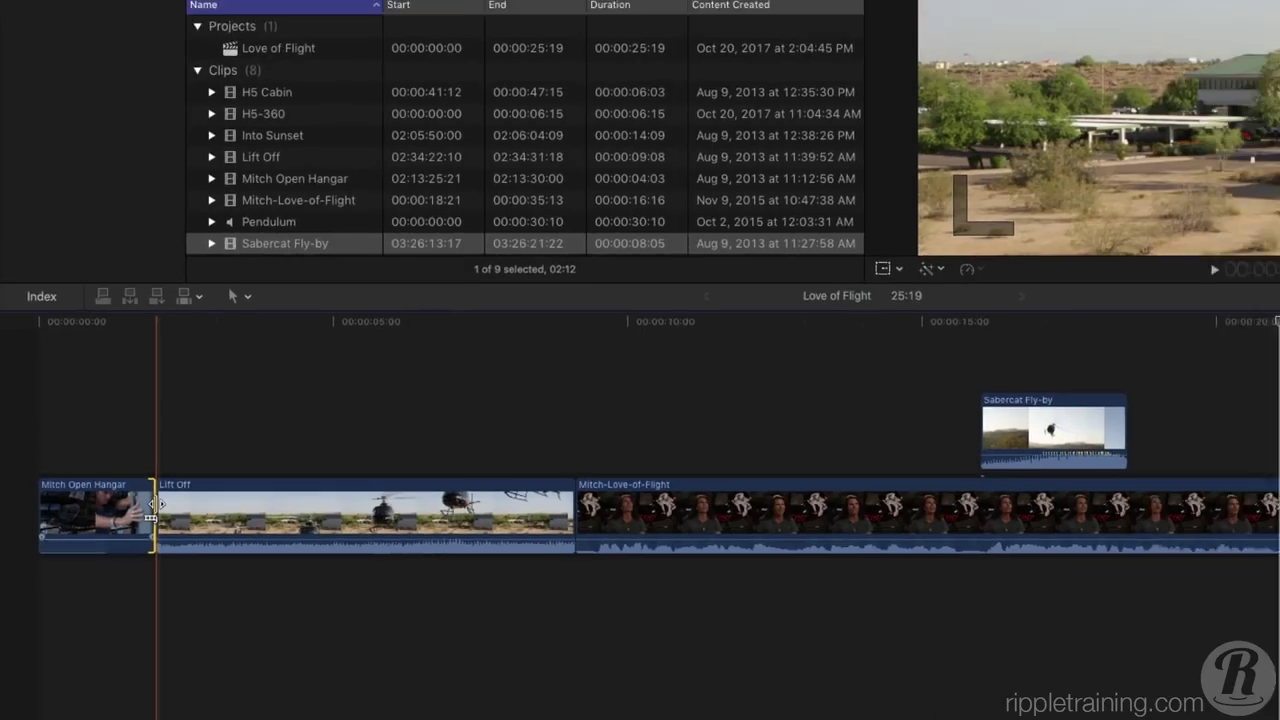
left_click_drag(170, 481, 176, 490)
left_click_drag(118, 567, 161, 563)
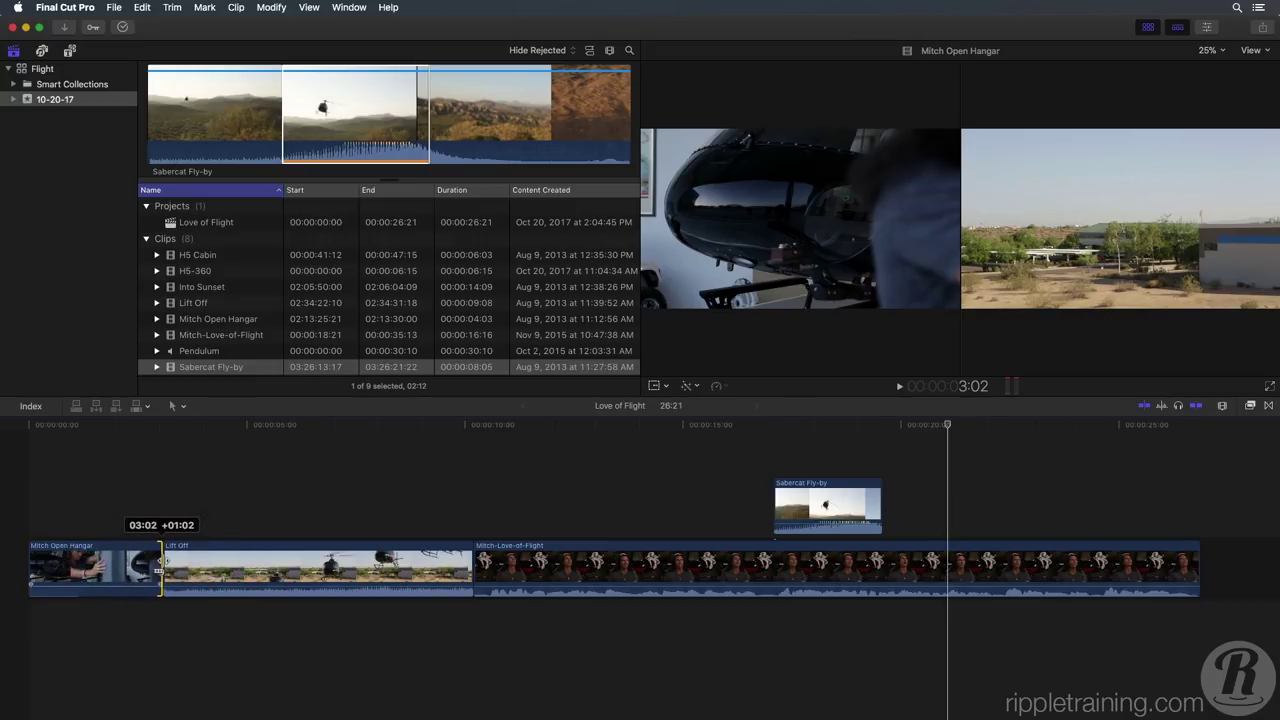
left_click_drag(161, 563, 166, 568)
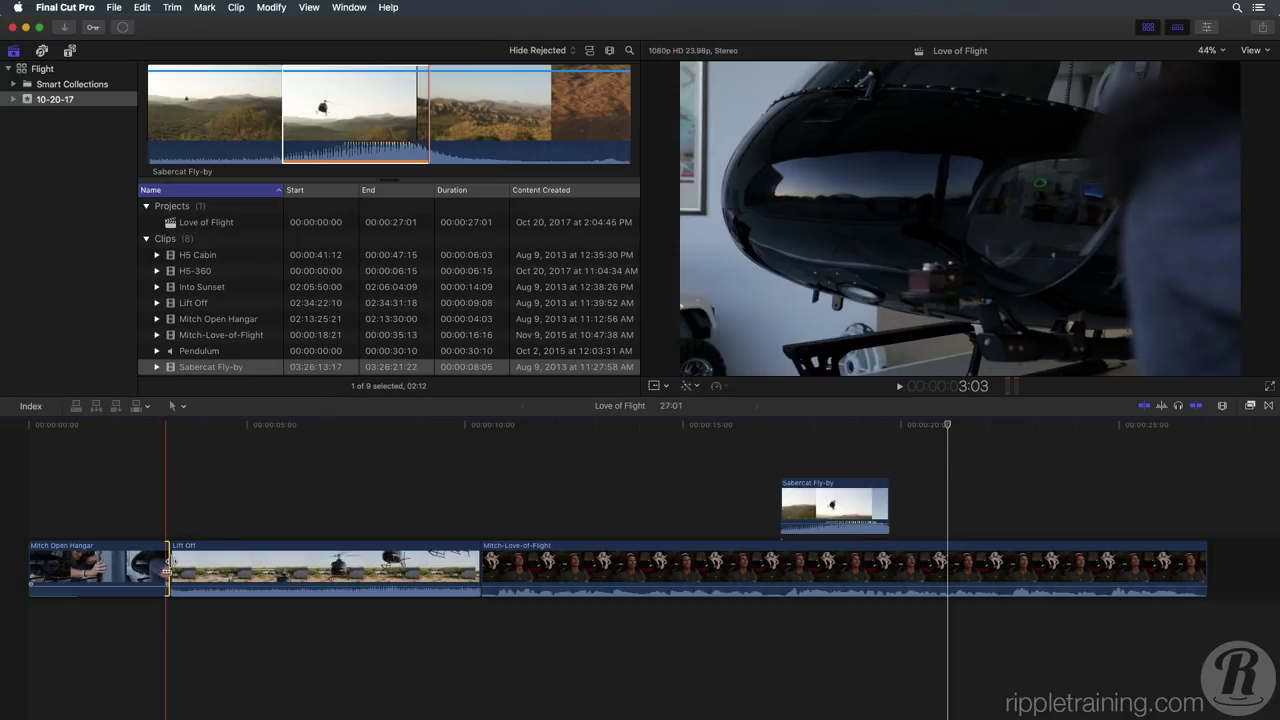
Shorten Lift Off's end by about 1:10 so Mitch-Love-of-Flight starts sooner, and review it
key("space")
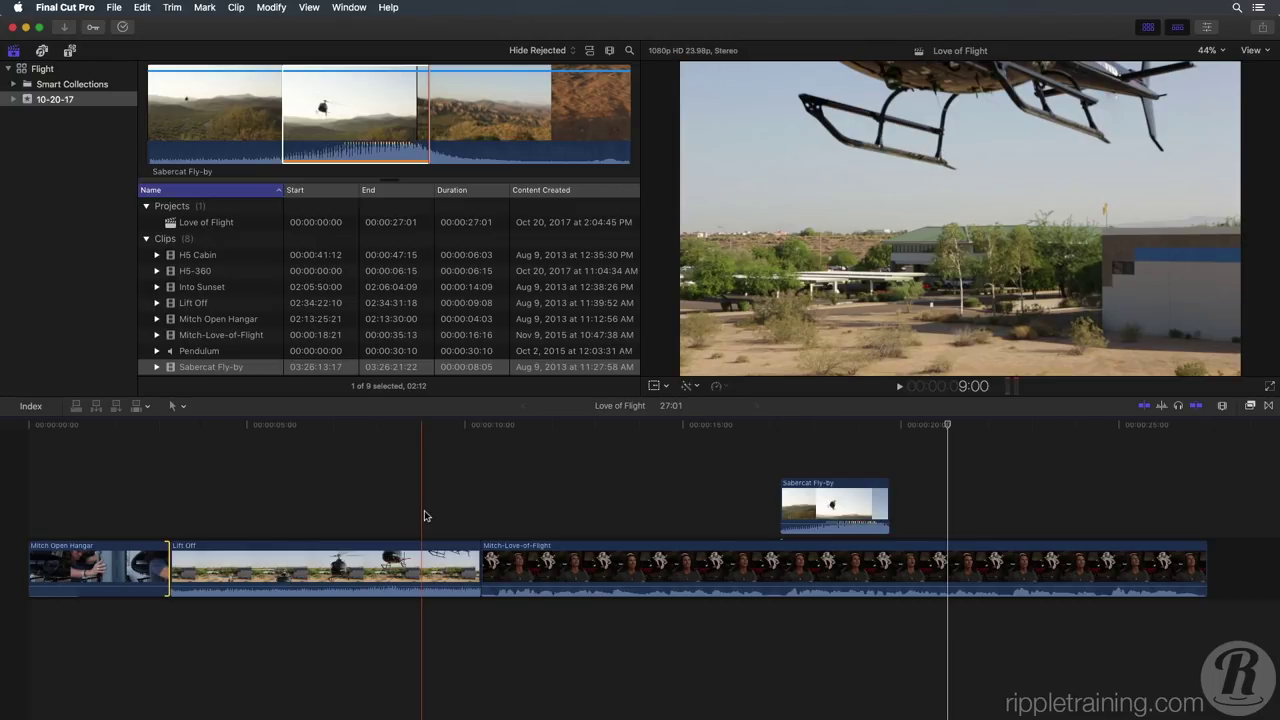
left_click(424, 516)
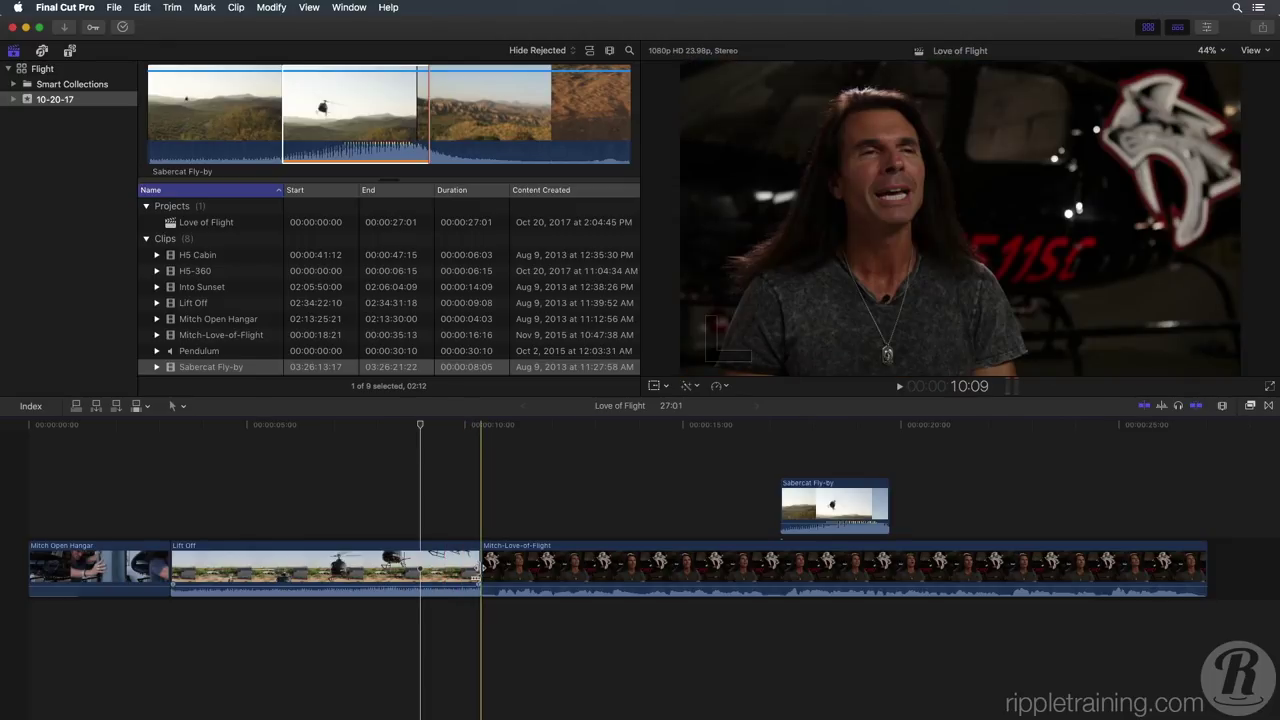
left_click(477, 568)
left_click_drag(477, 568, 420, 568)
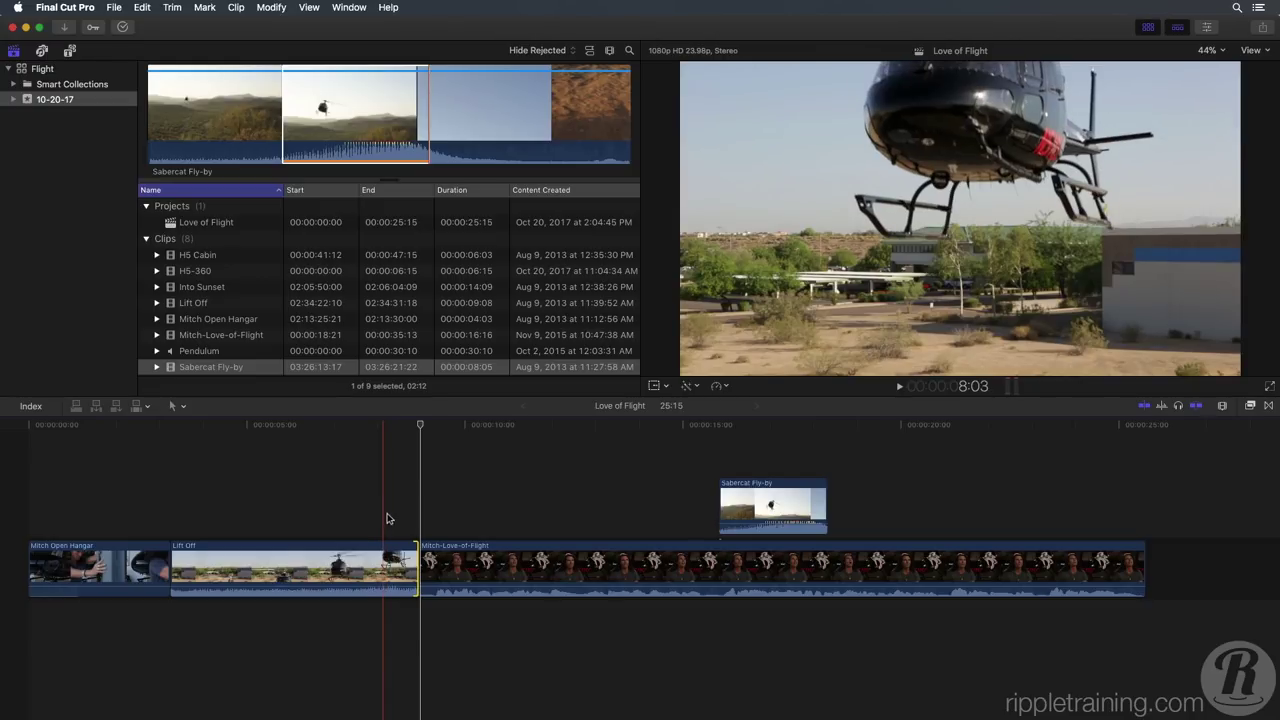
key("space")
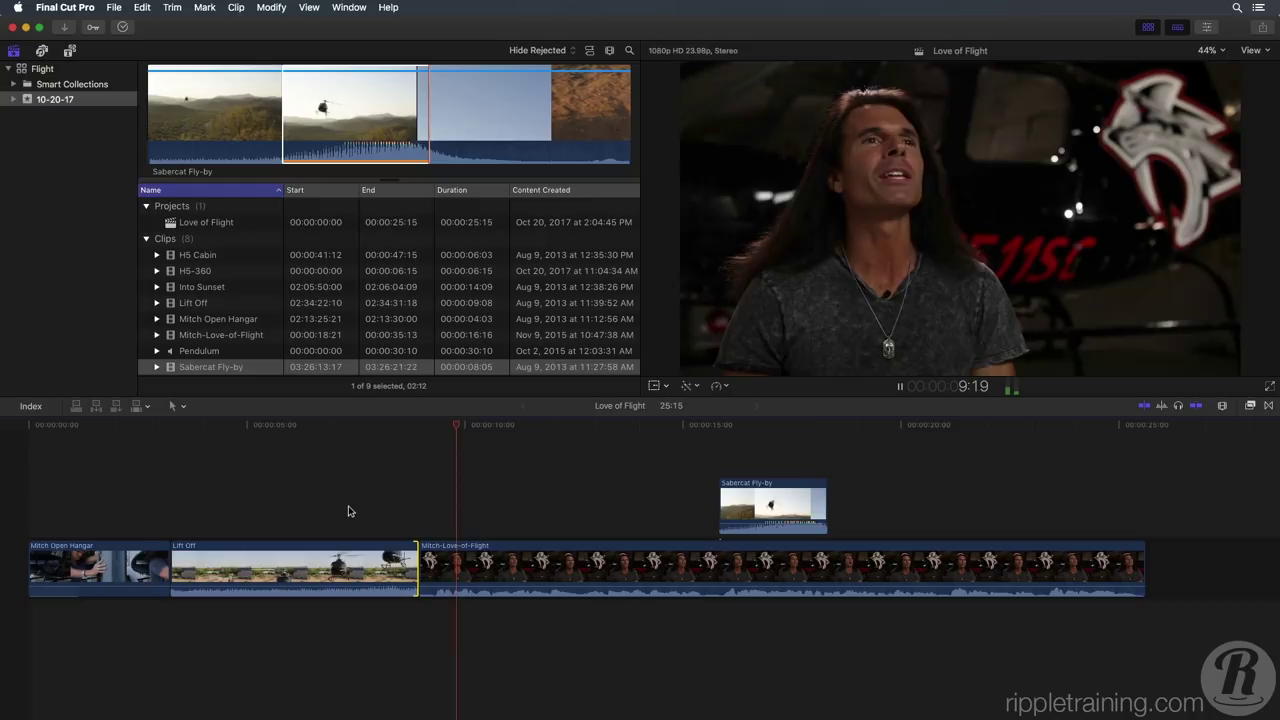
key("space")
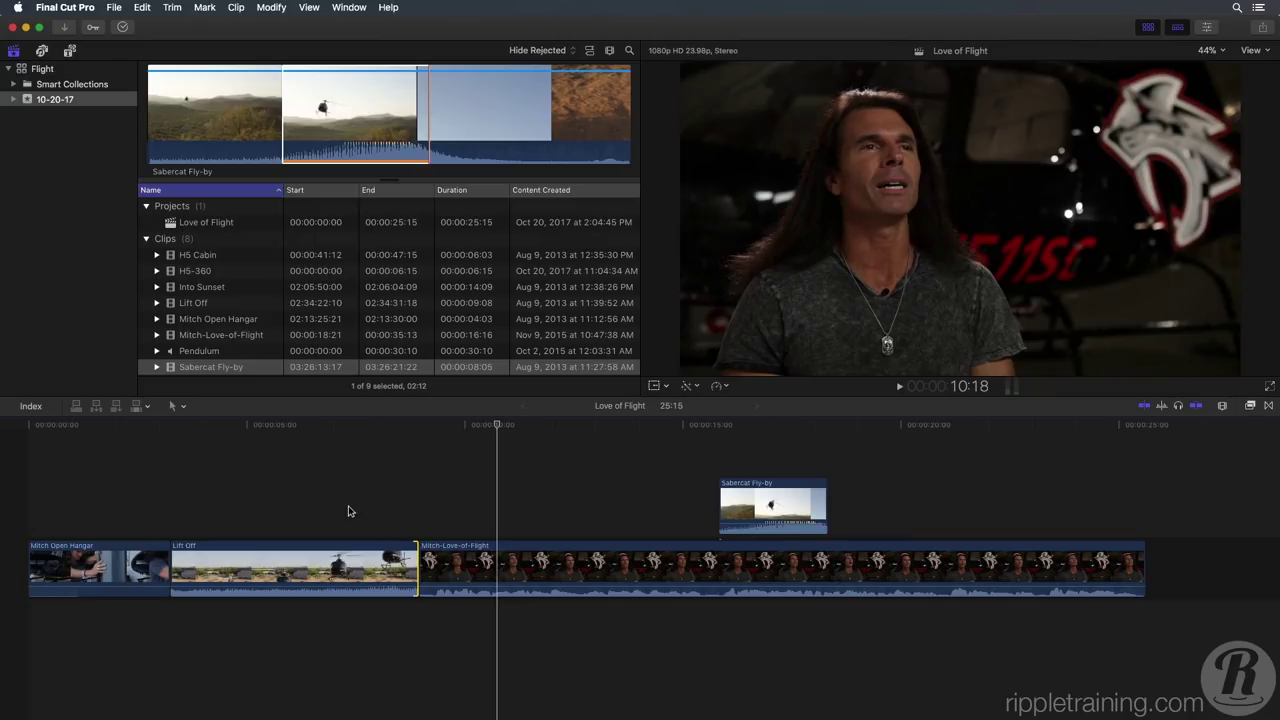
Extend Lift Off's edge by +110, then Trim End to the playhead at 8:22
type("+110")
key("Return")
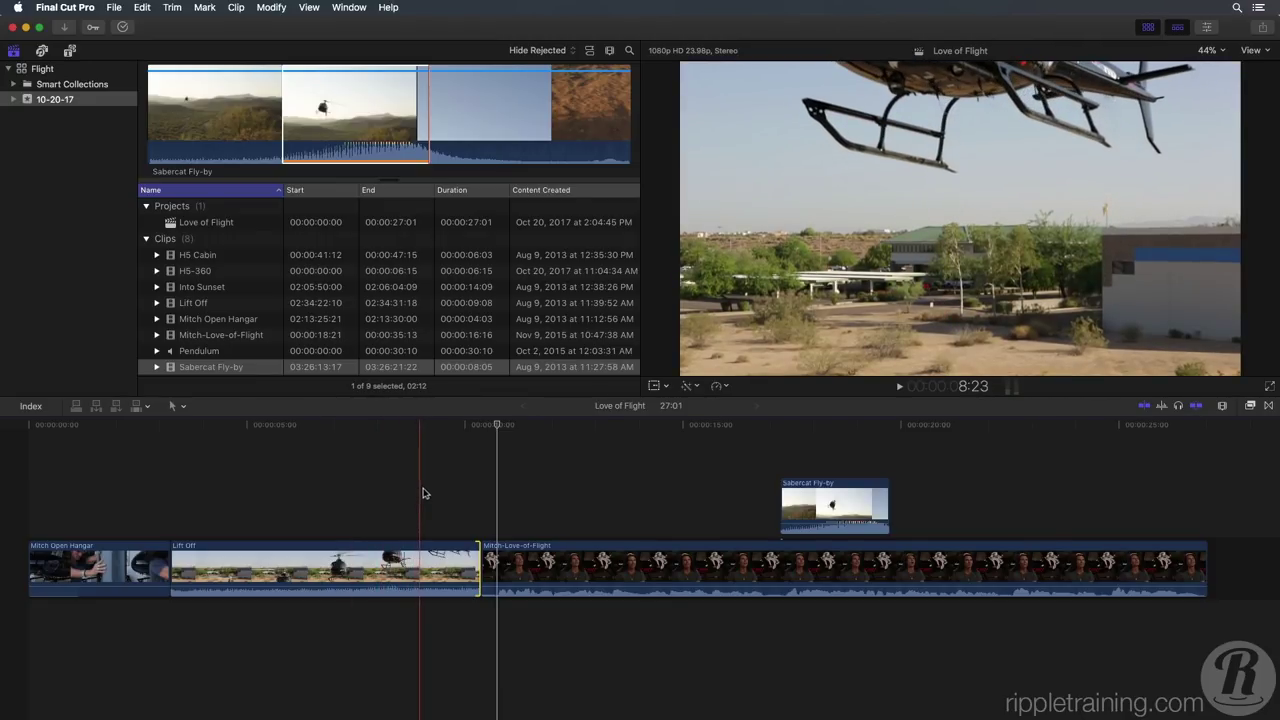
left_click(421, 493)
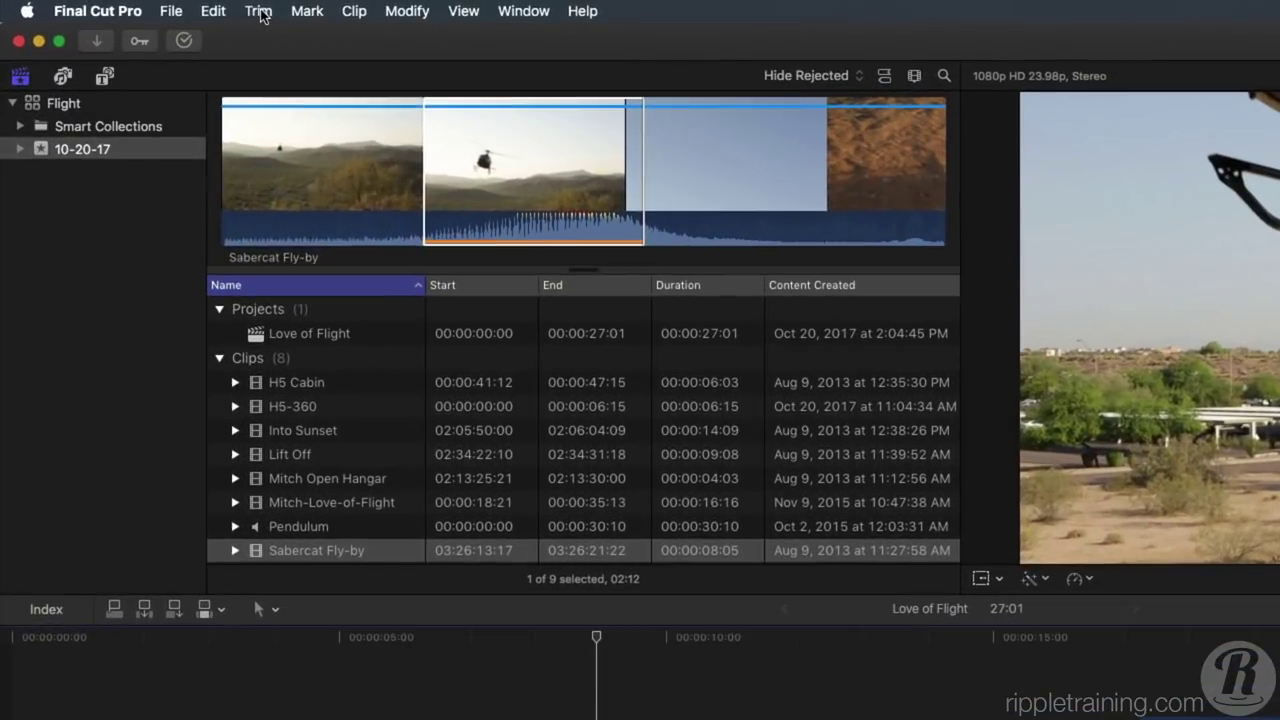
left_click(220, 10)
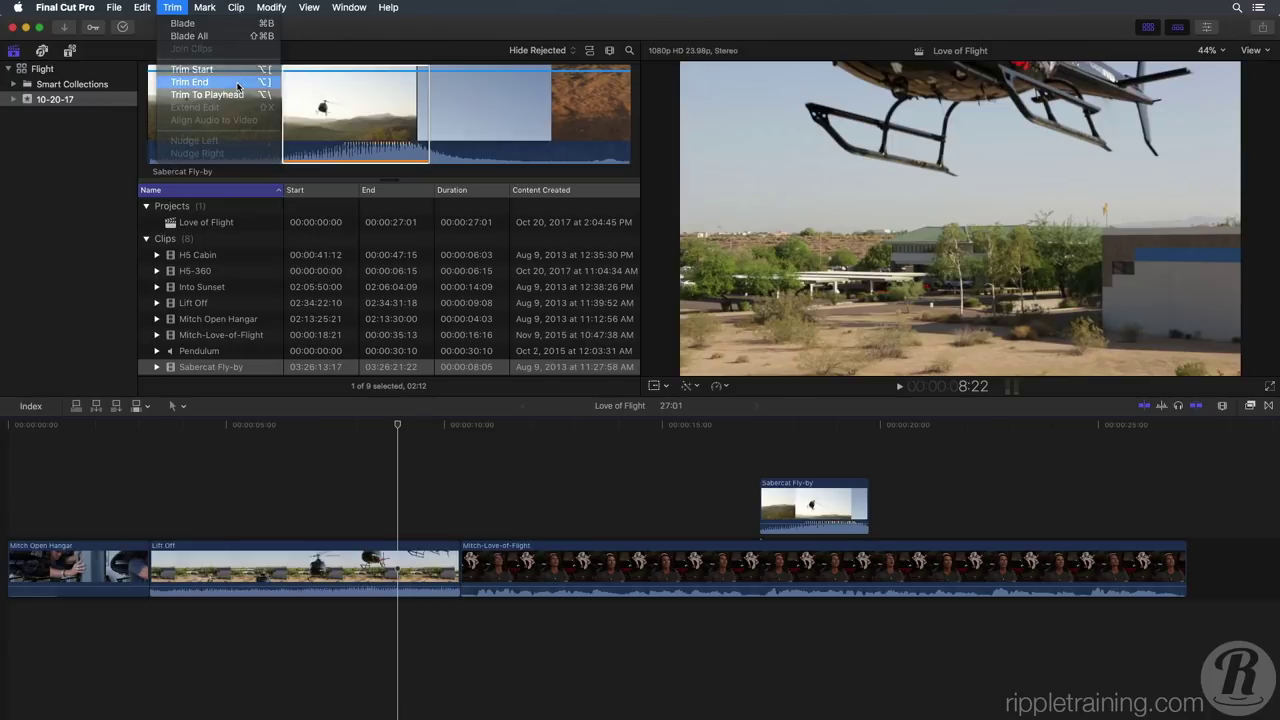
left_click(190, 82)
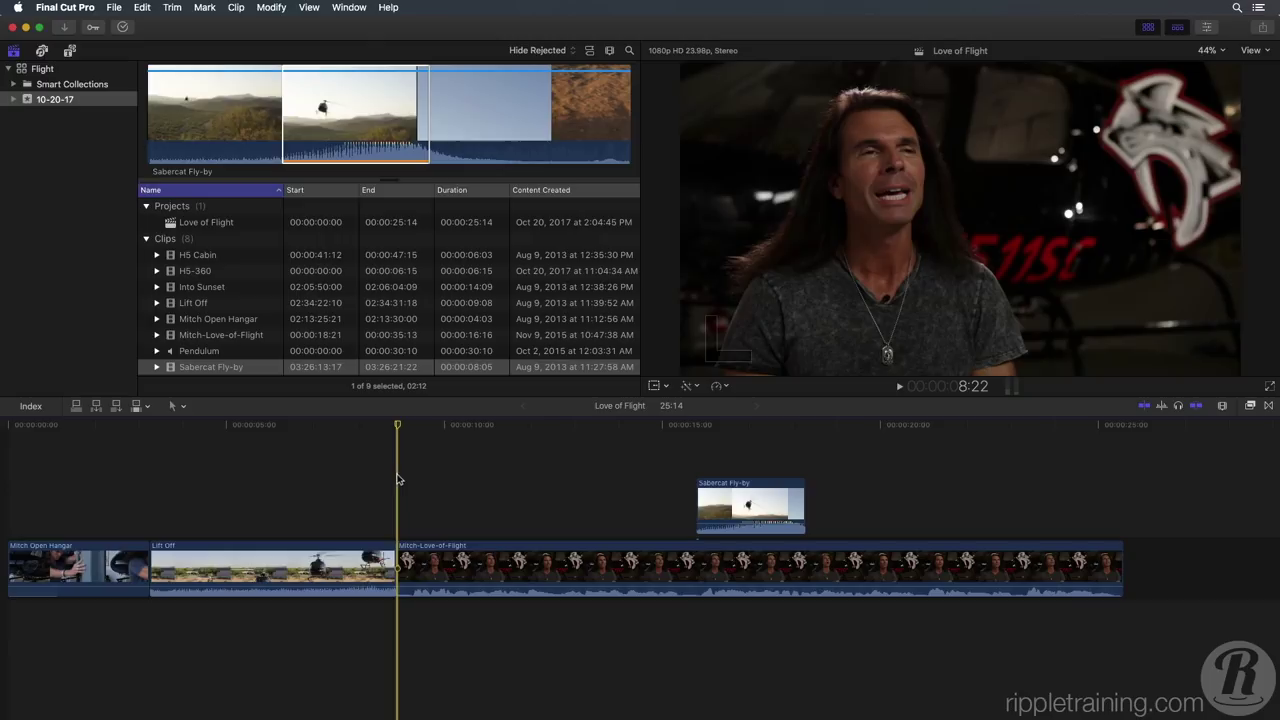
Review the Lift Off cut, zoom the timeline in, and switch to the Range Selection tool
key("space")
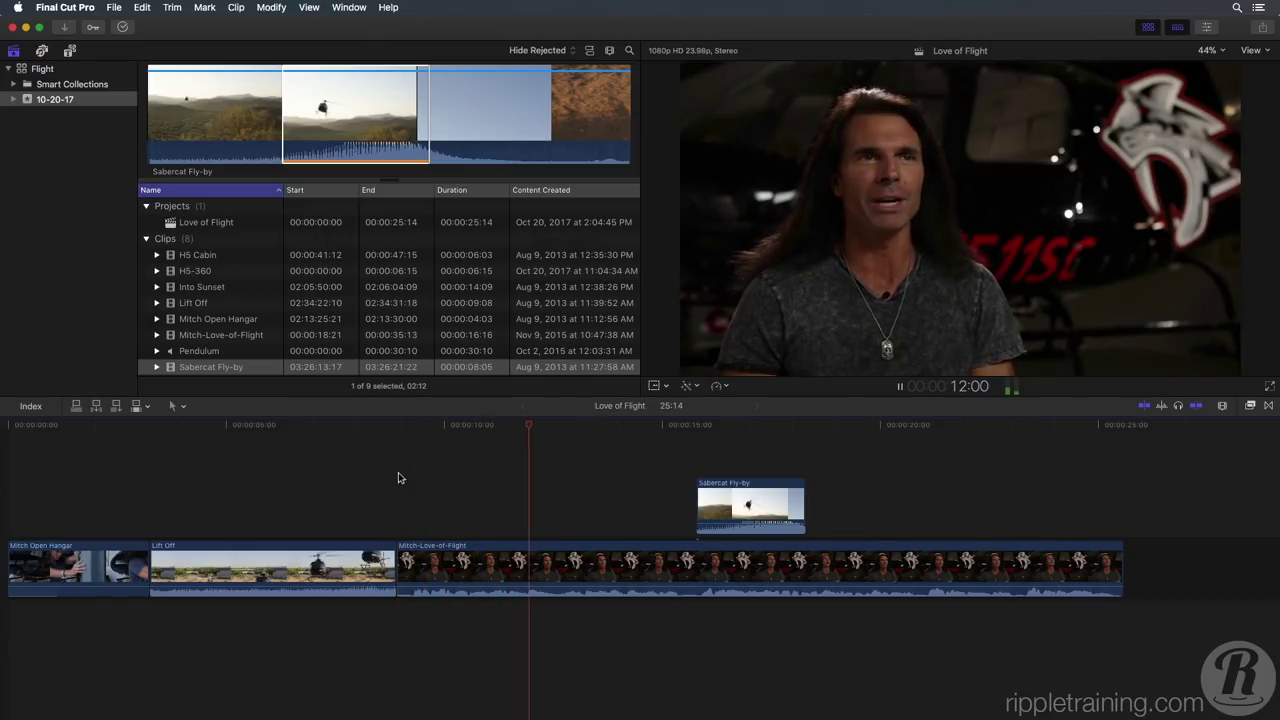
key("space")
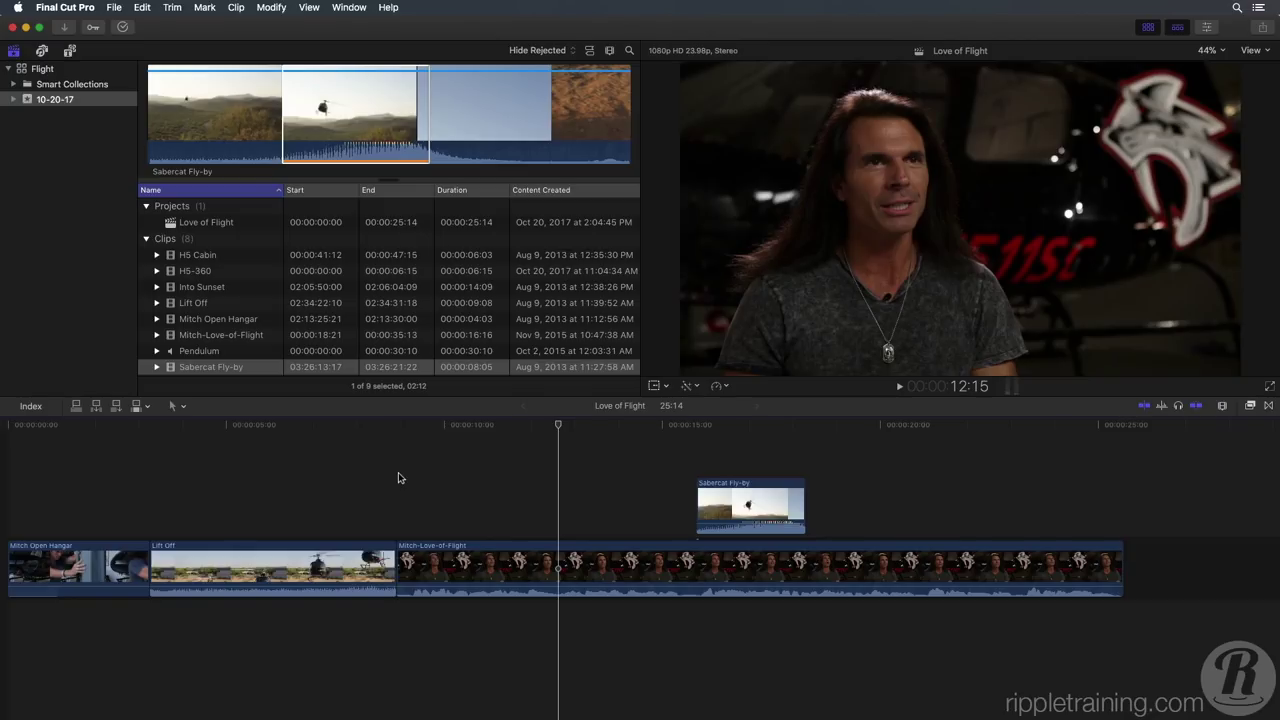
key("super+equal")
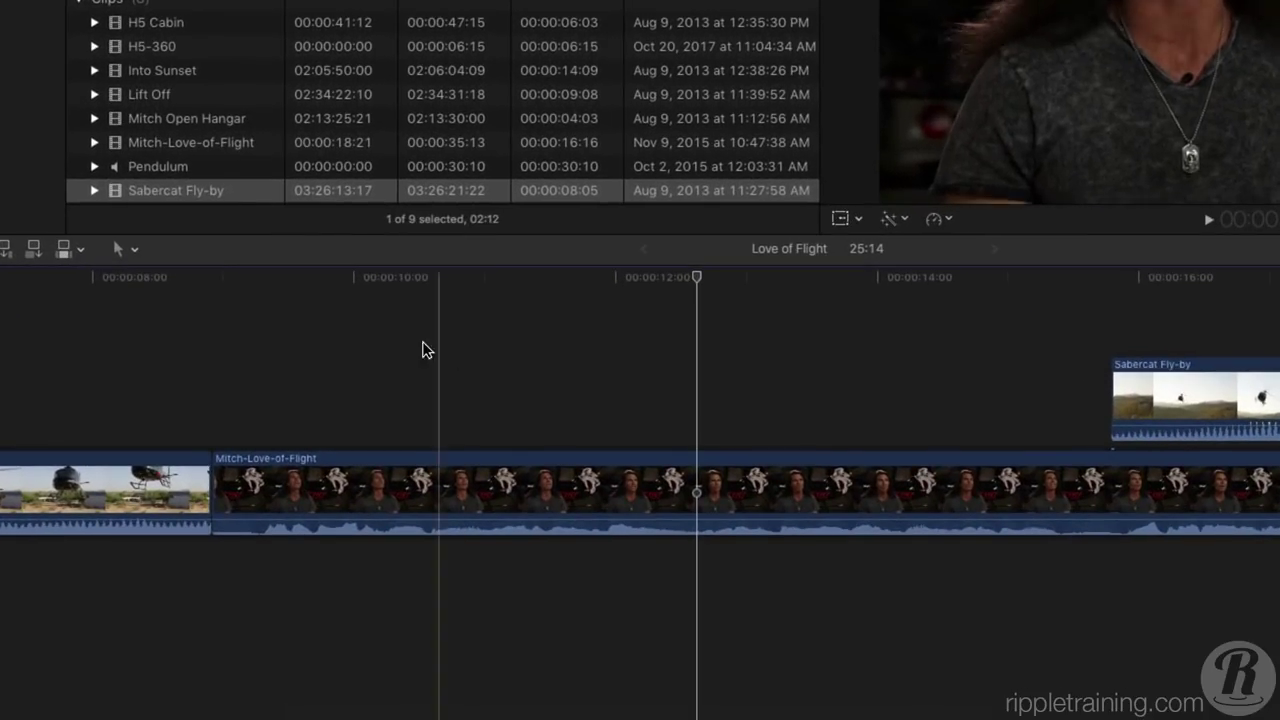
left_click(142, 275)
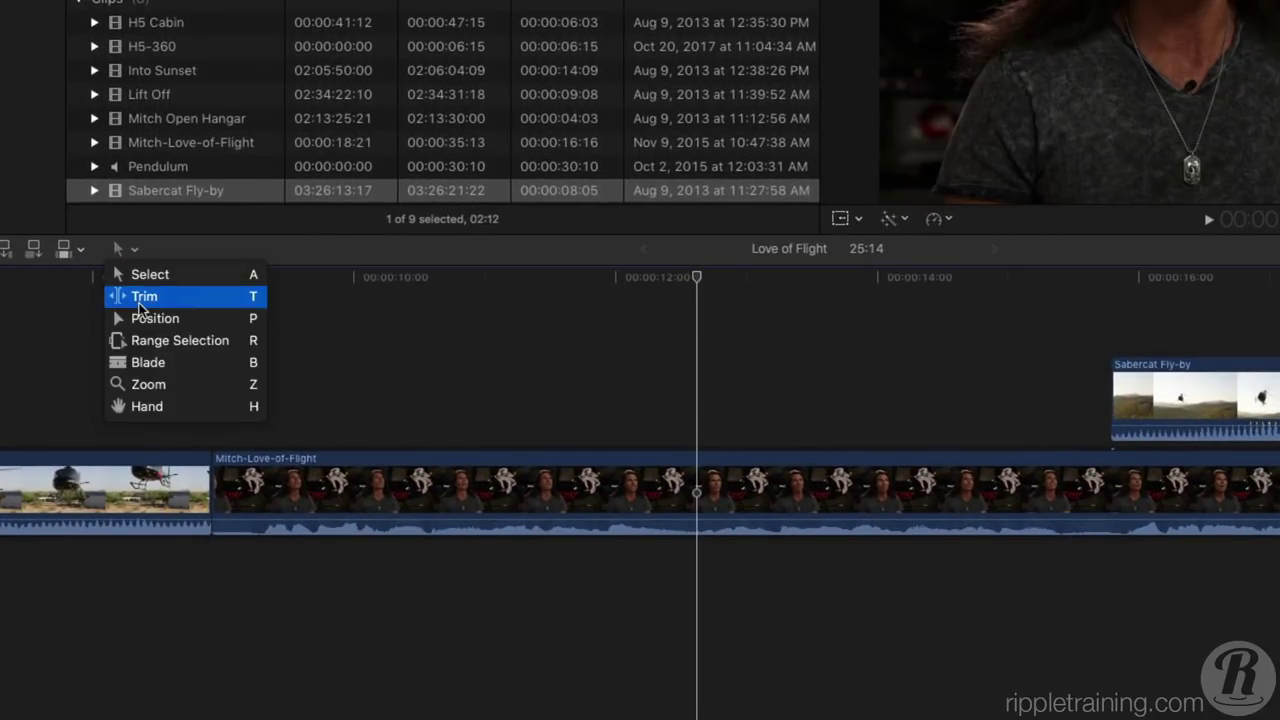
left_click(186, 341)
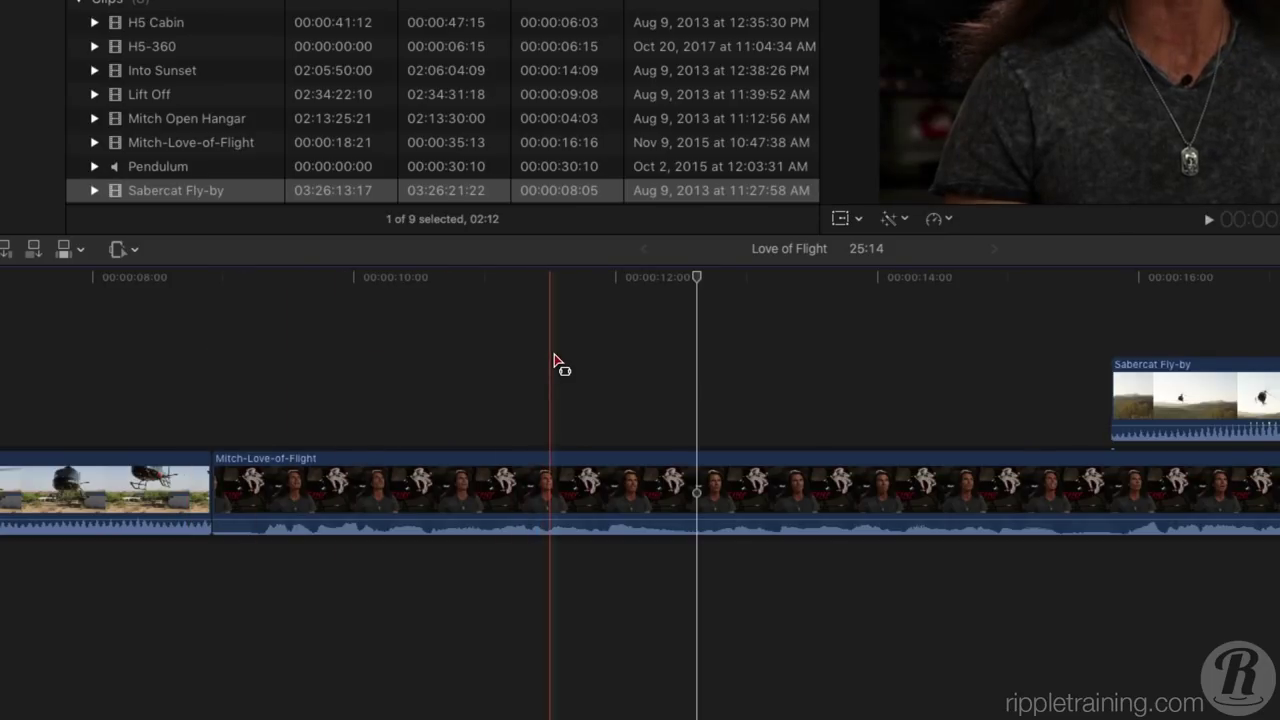
Range-select the 11-frame stumble in Mitch-Love-of-Flight and ripple-delete it
key("space")
key("space")
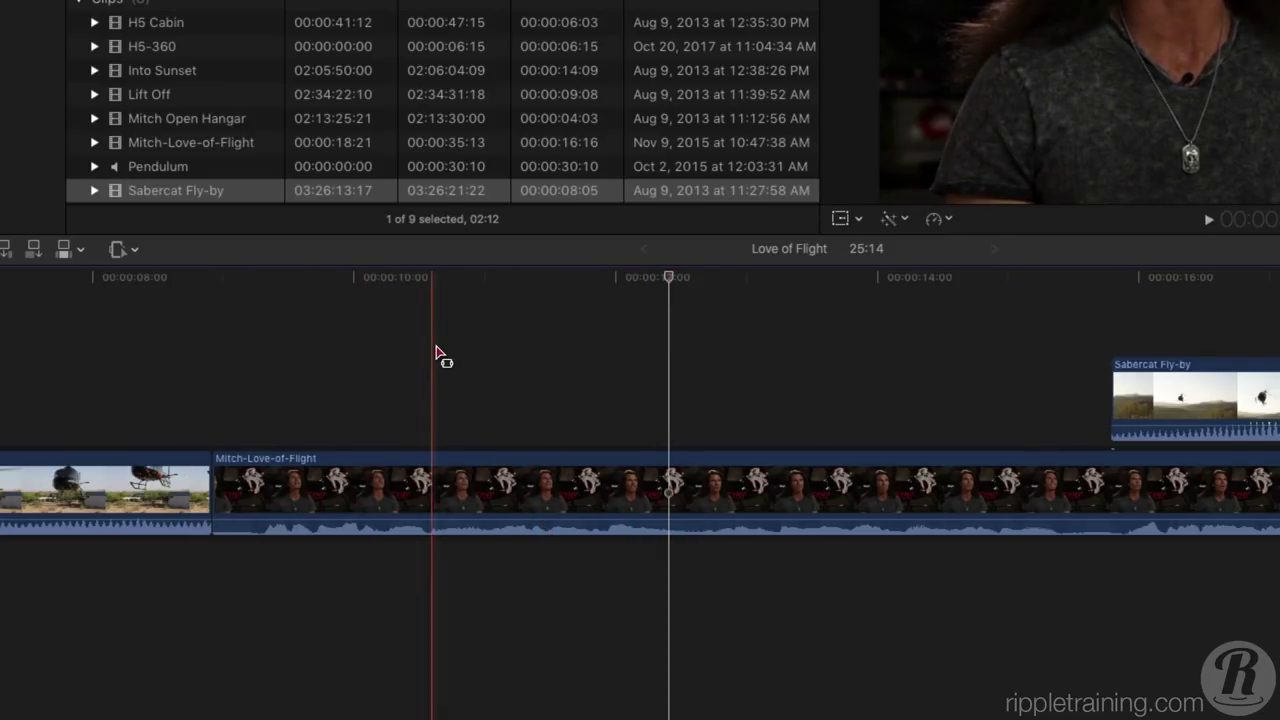
key("space")
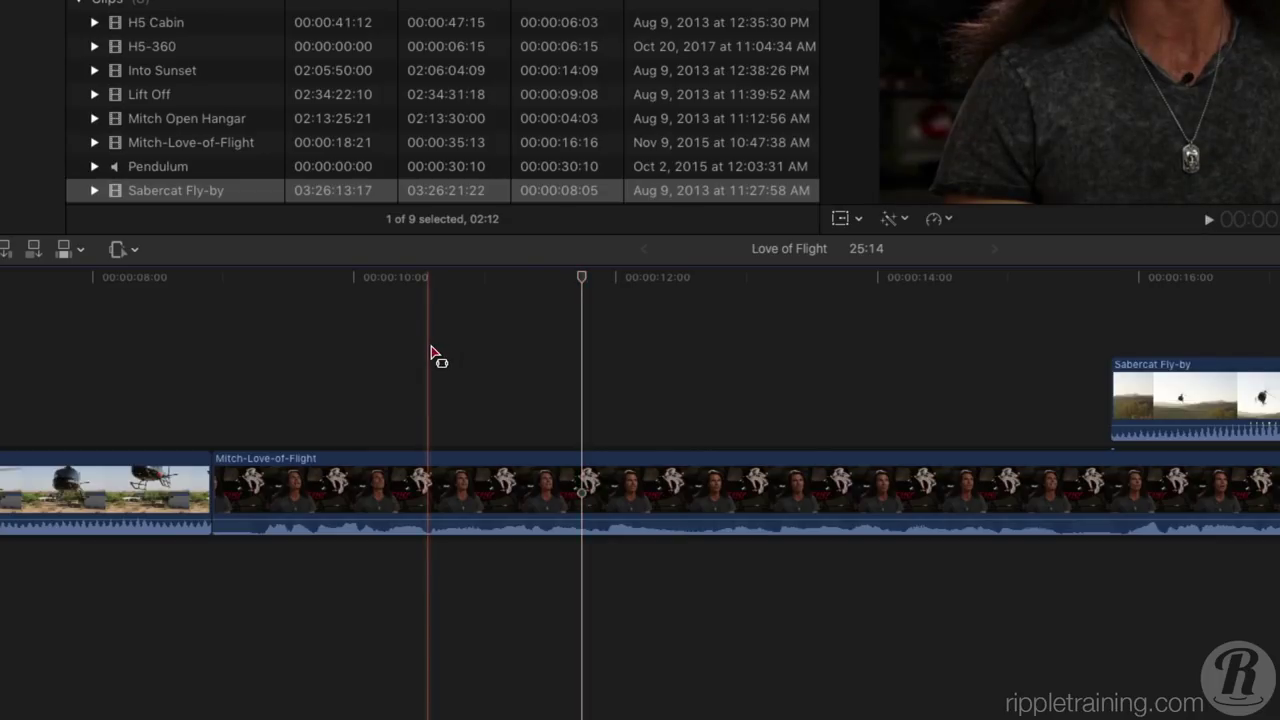
key("space")
key("space")
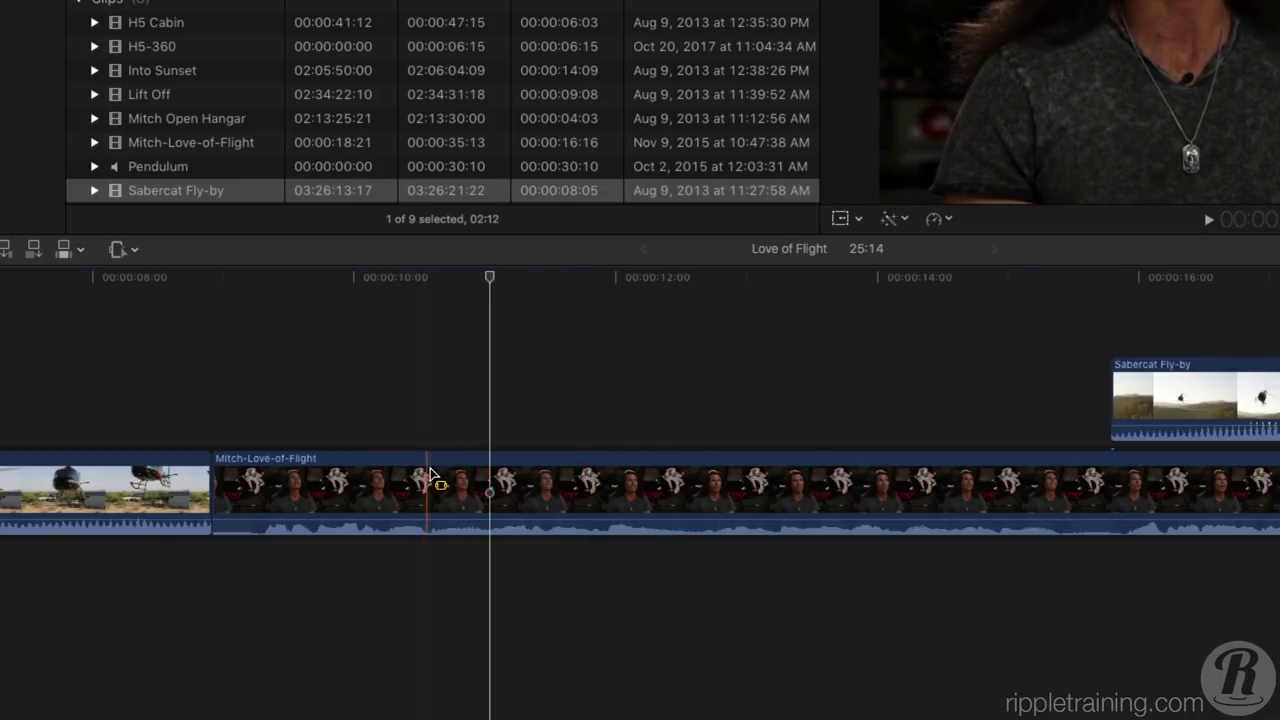
left_click_drag(430, 486, 497, 482)
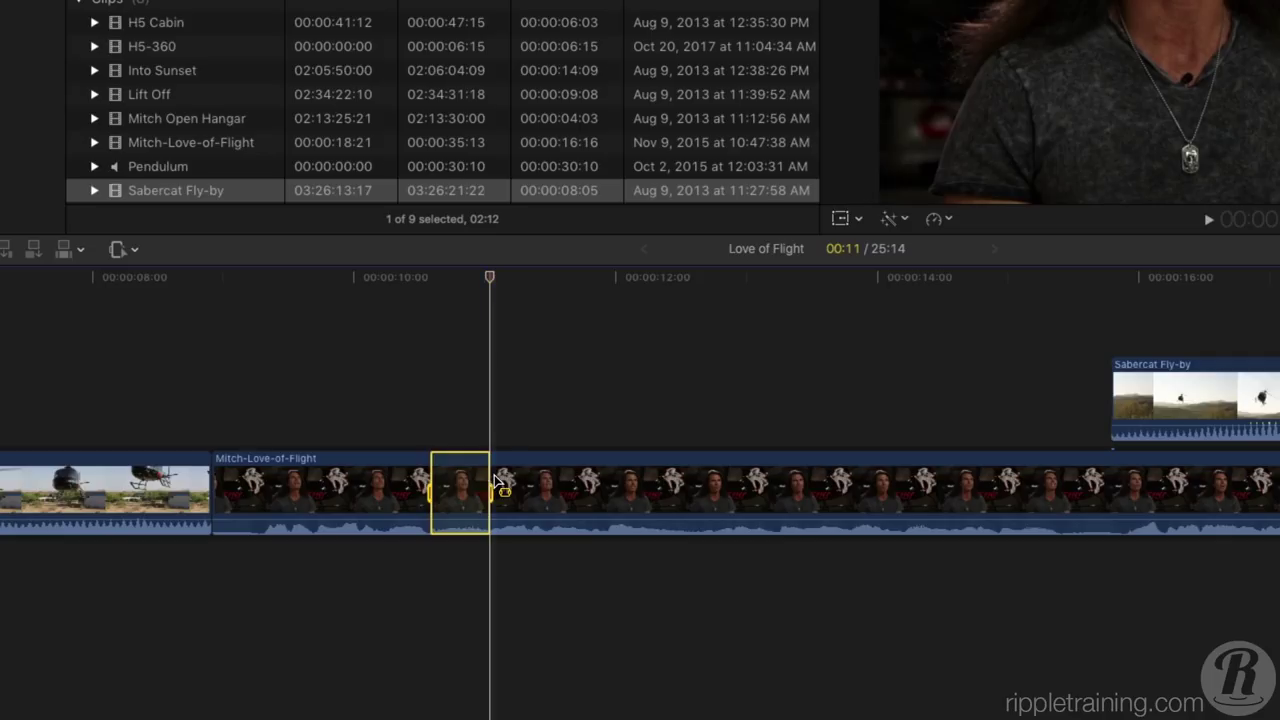
key("Delete")
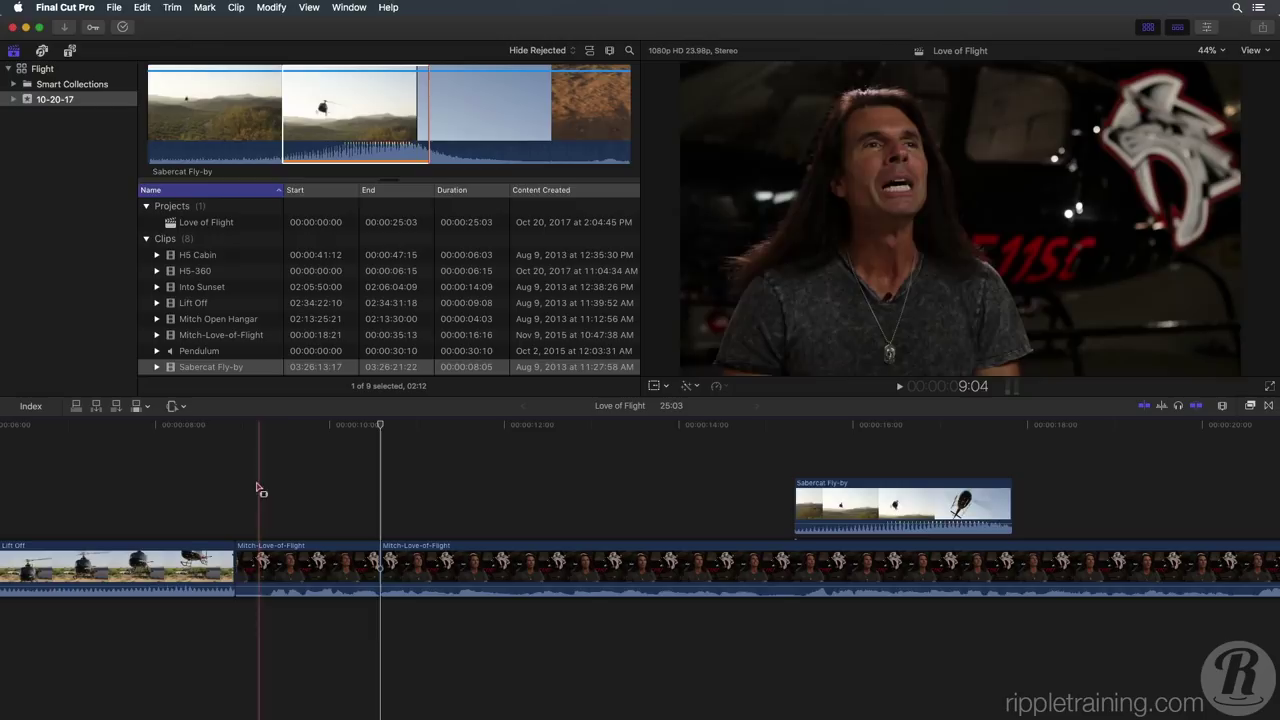
Play back across the new jump cut in the interview
left_click(241, 491)
key("space")
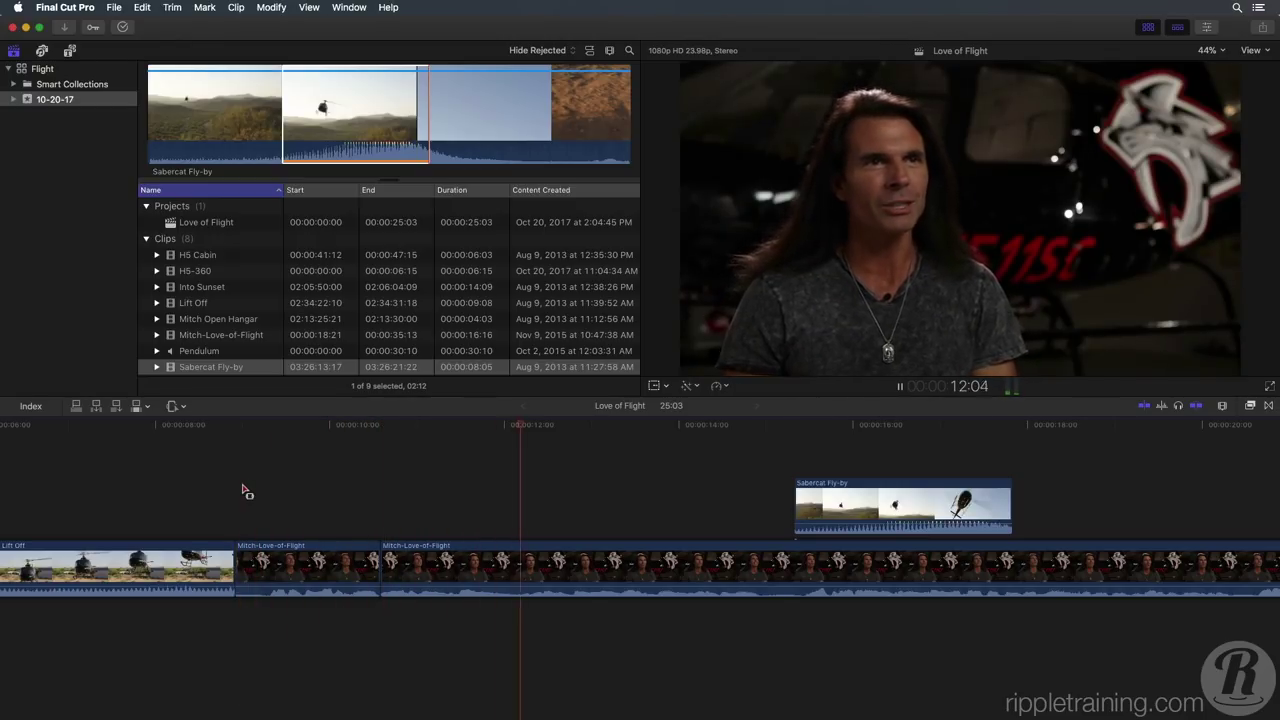
key("space")
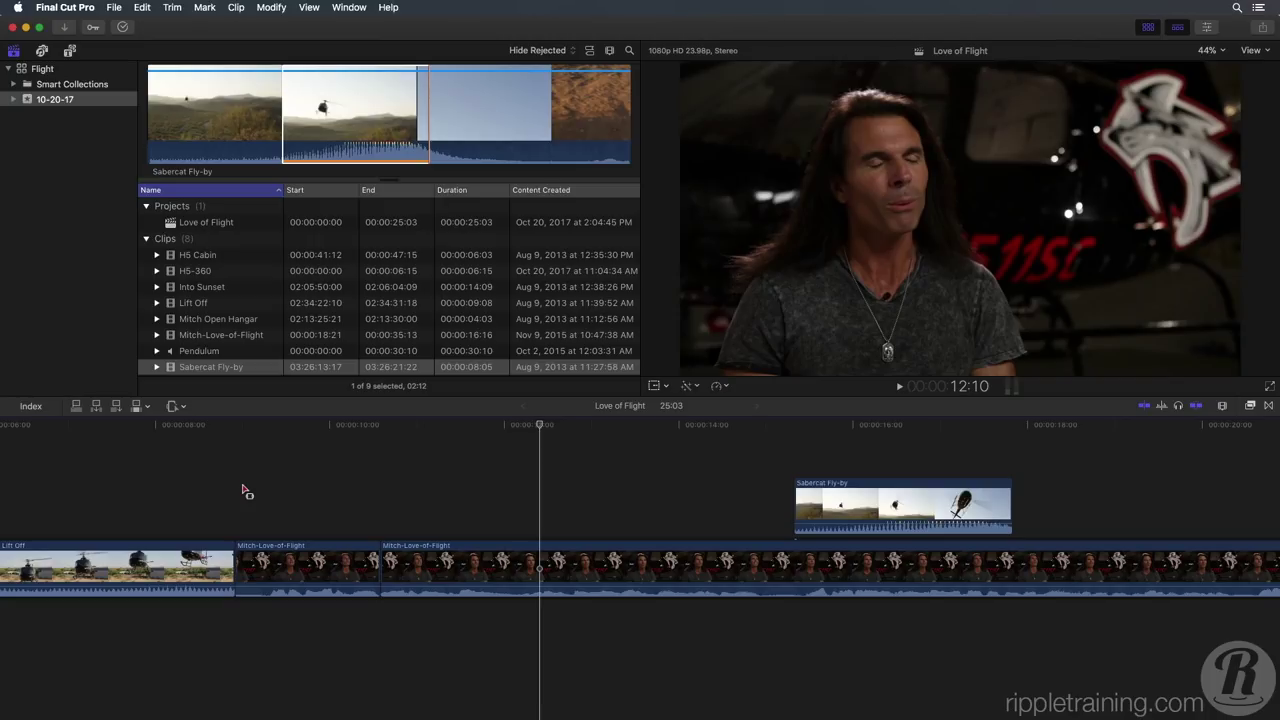
Switch the editing tool back to Select and park the playhead at the interview's start
left_click(174, 406)
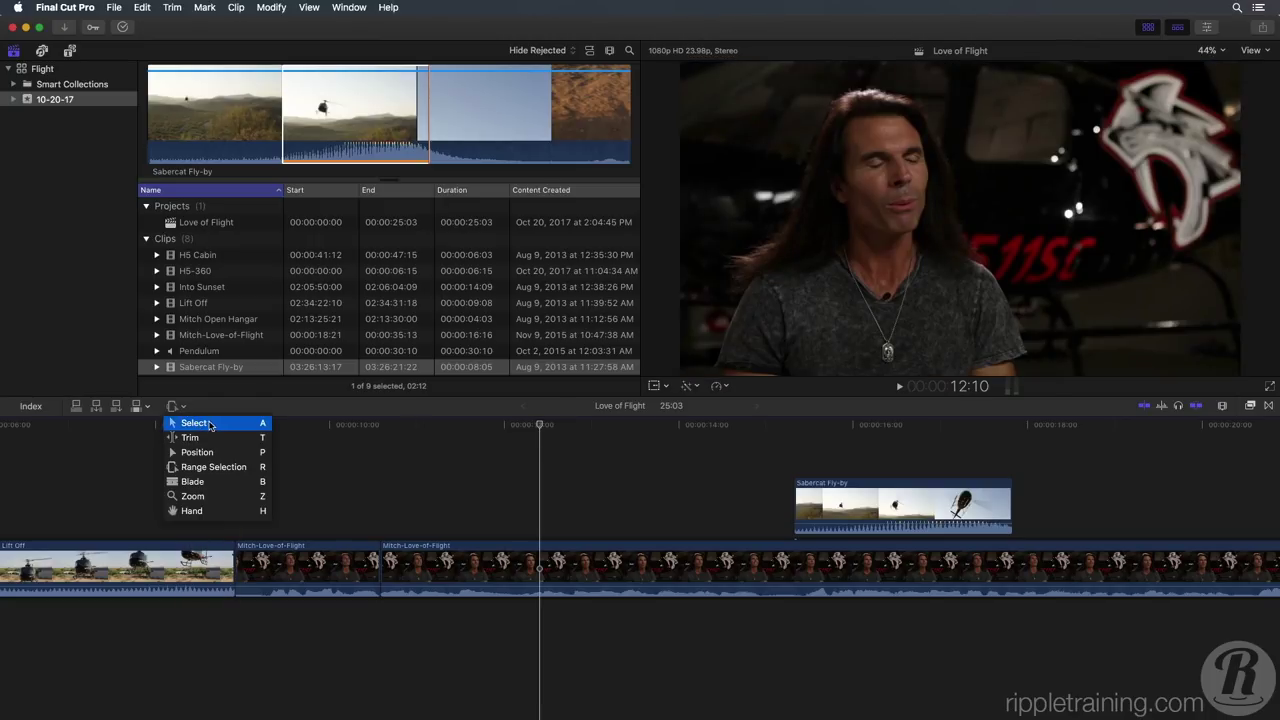
left_click(217, 426)
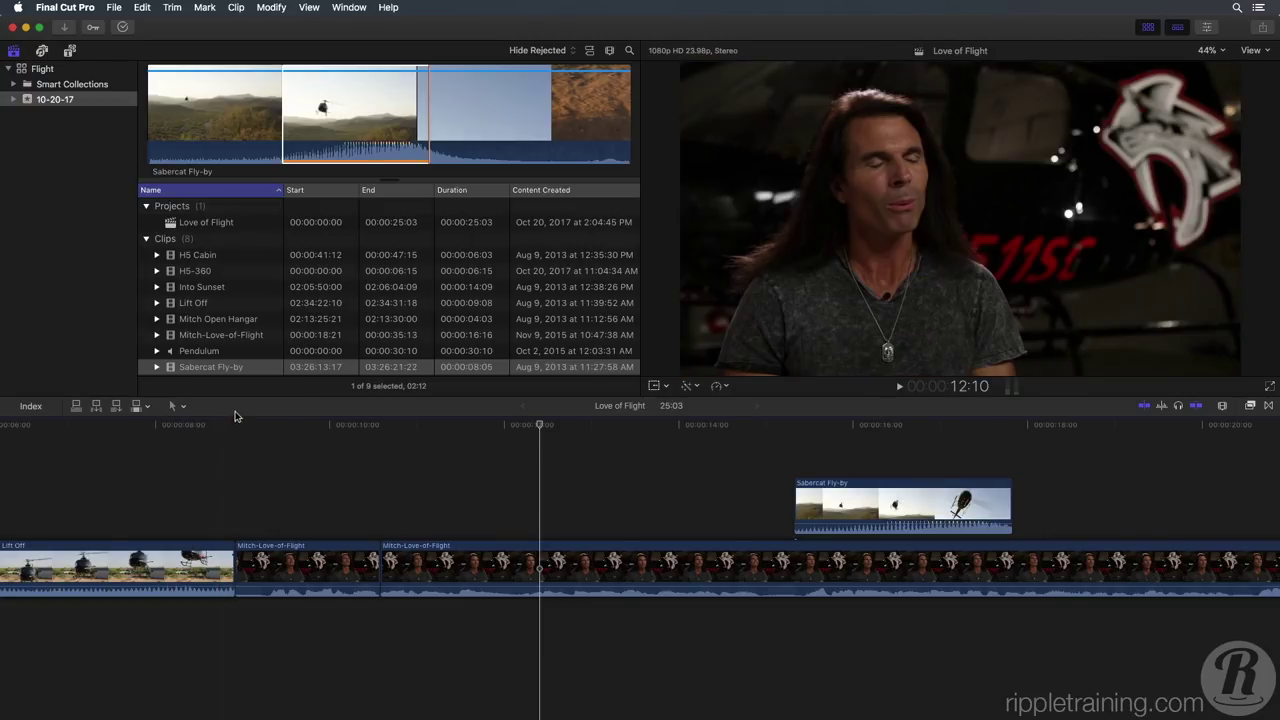
left_click(235, 417)
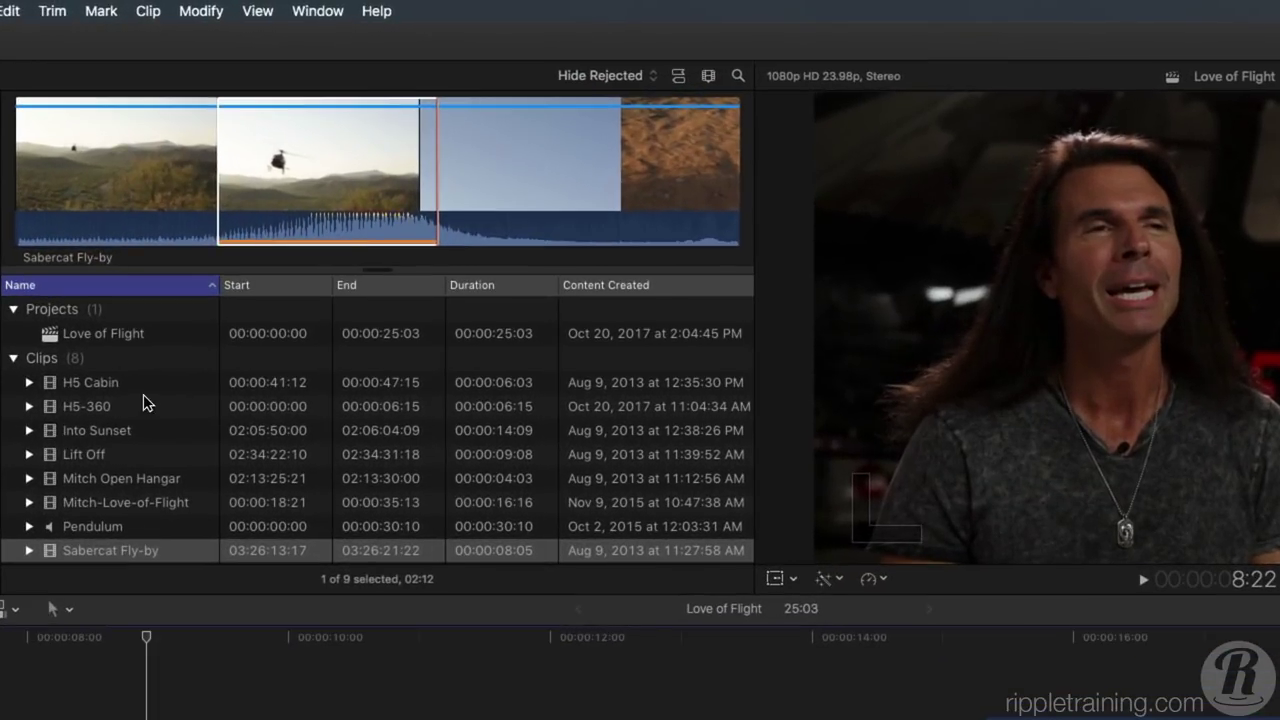
Mark a 2:00 range in the H5 Cabin browser clip
left_click(234, 259)
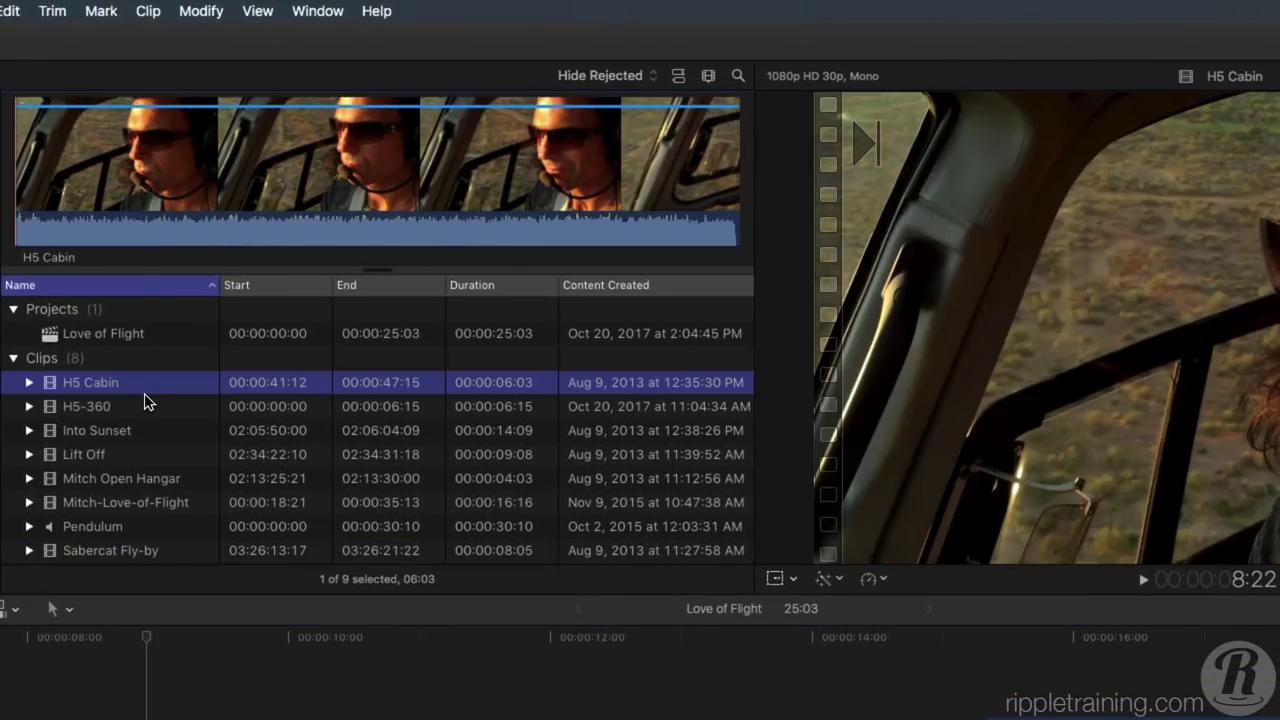
left_click_drag(76, 174, 319, 183)
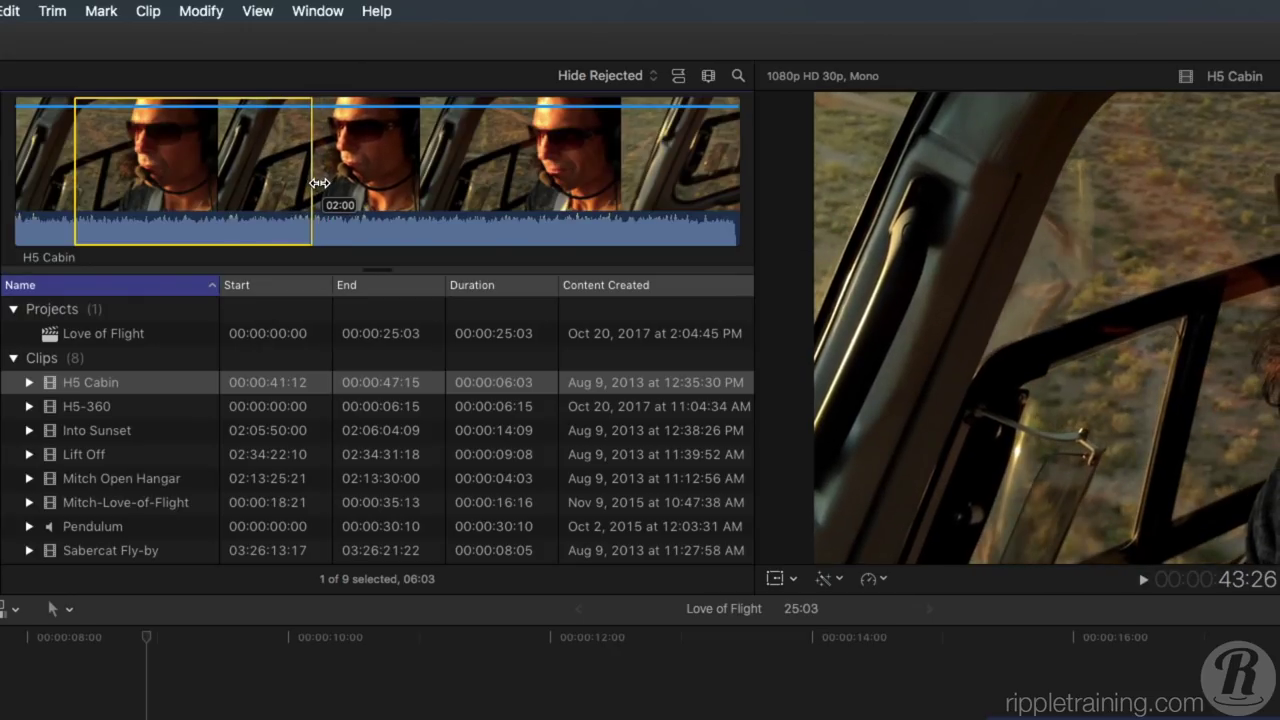
left_click_drag(319, 183, 319, 183)
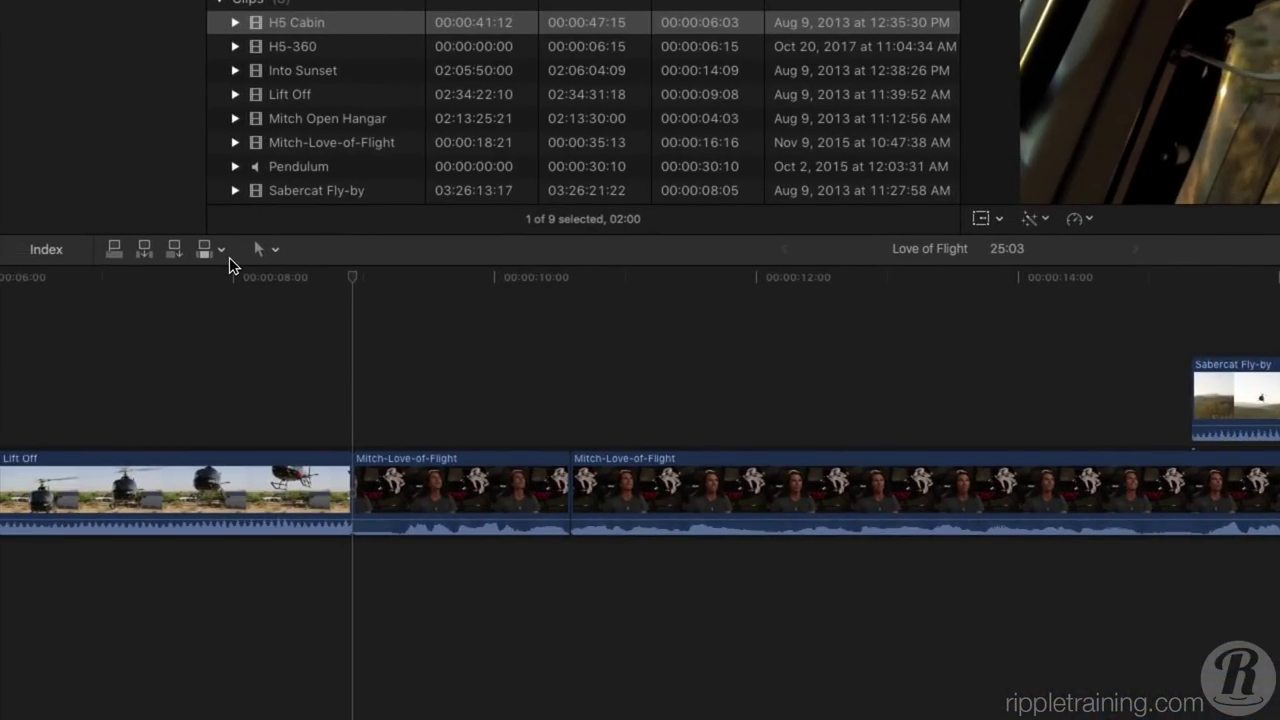
Connect the H5 Cabin range as Video Only above the interview, then play from the start
left_click(221, 254)
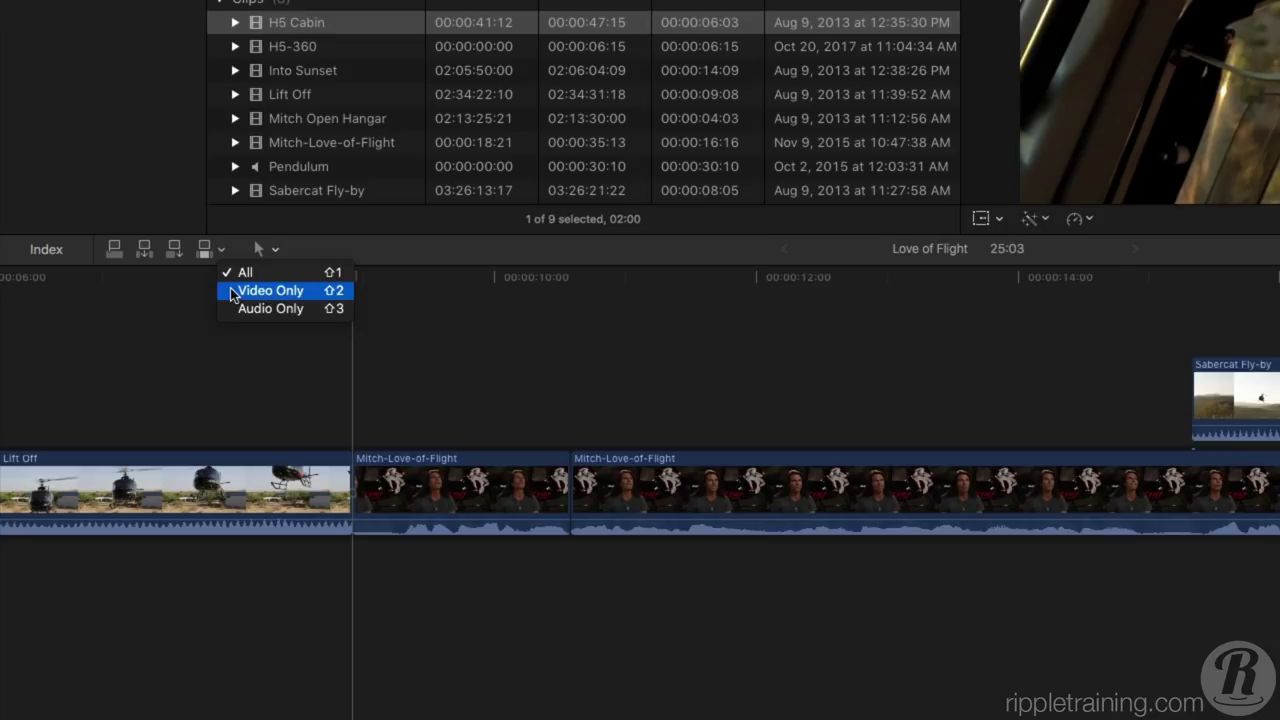
left_click(268, 290)
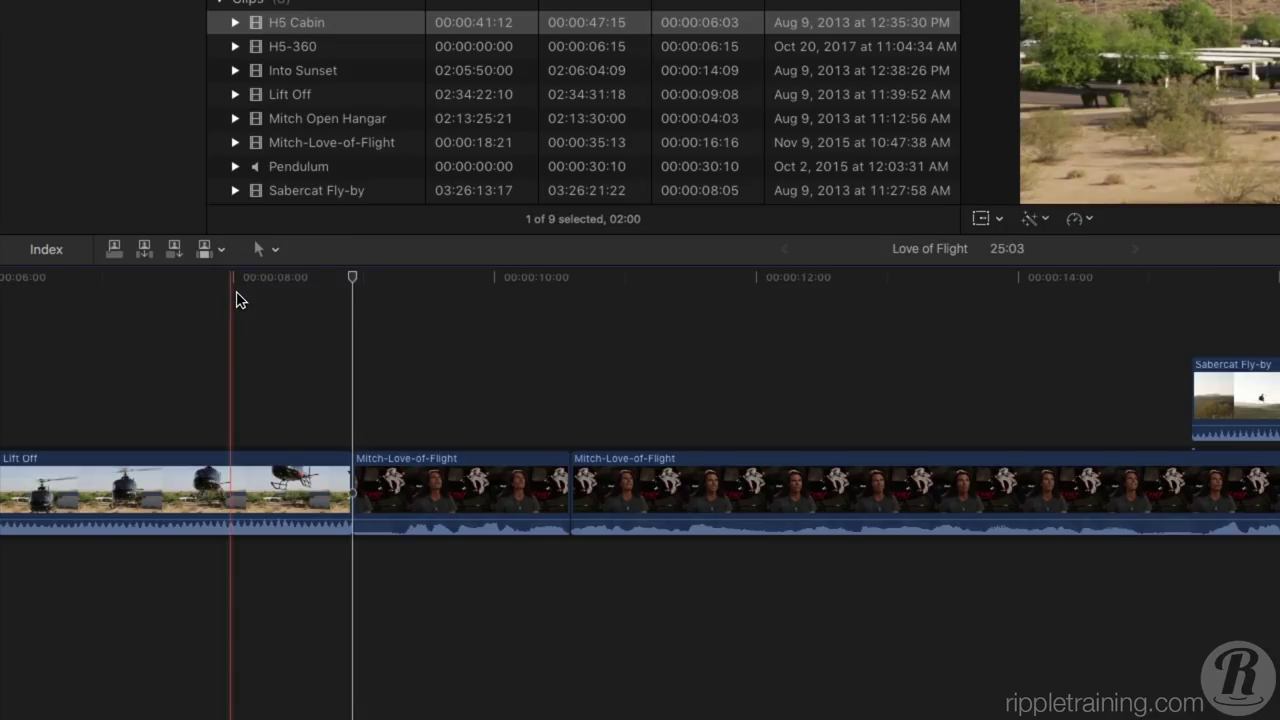
left_click(117, 253)
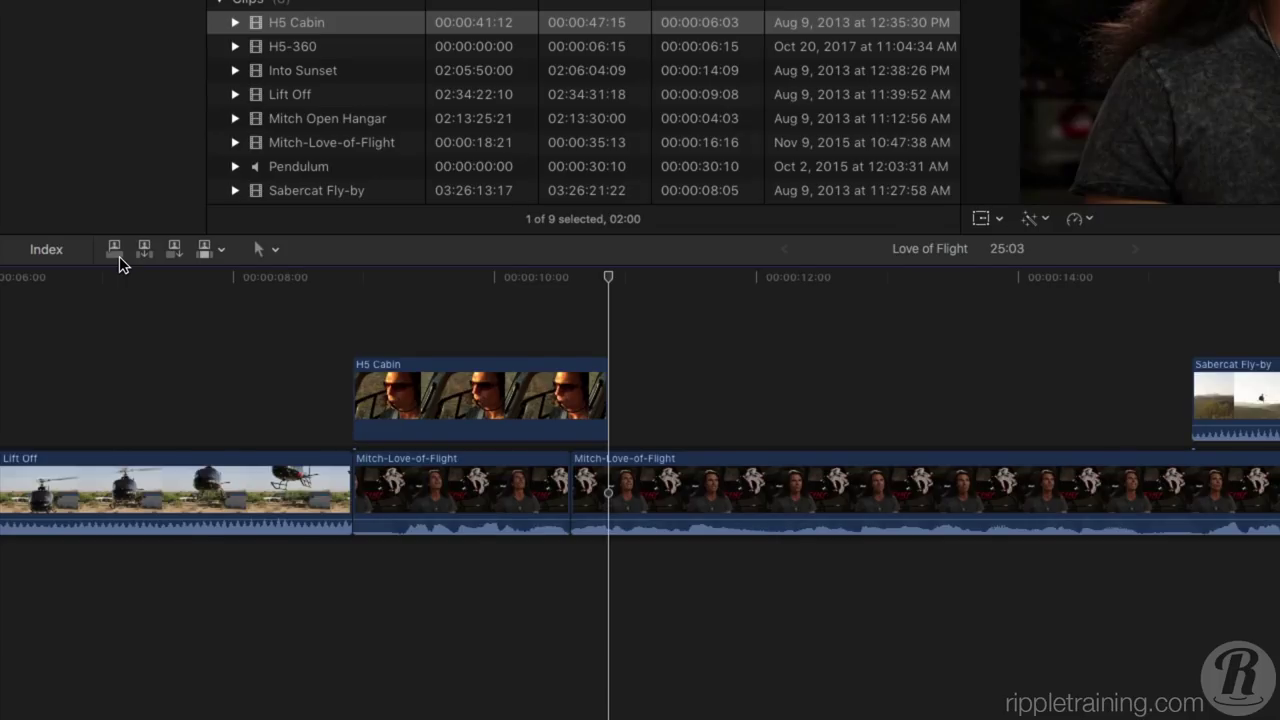
key("Home")
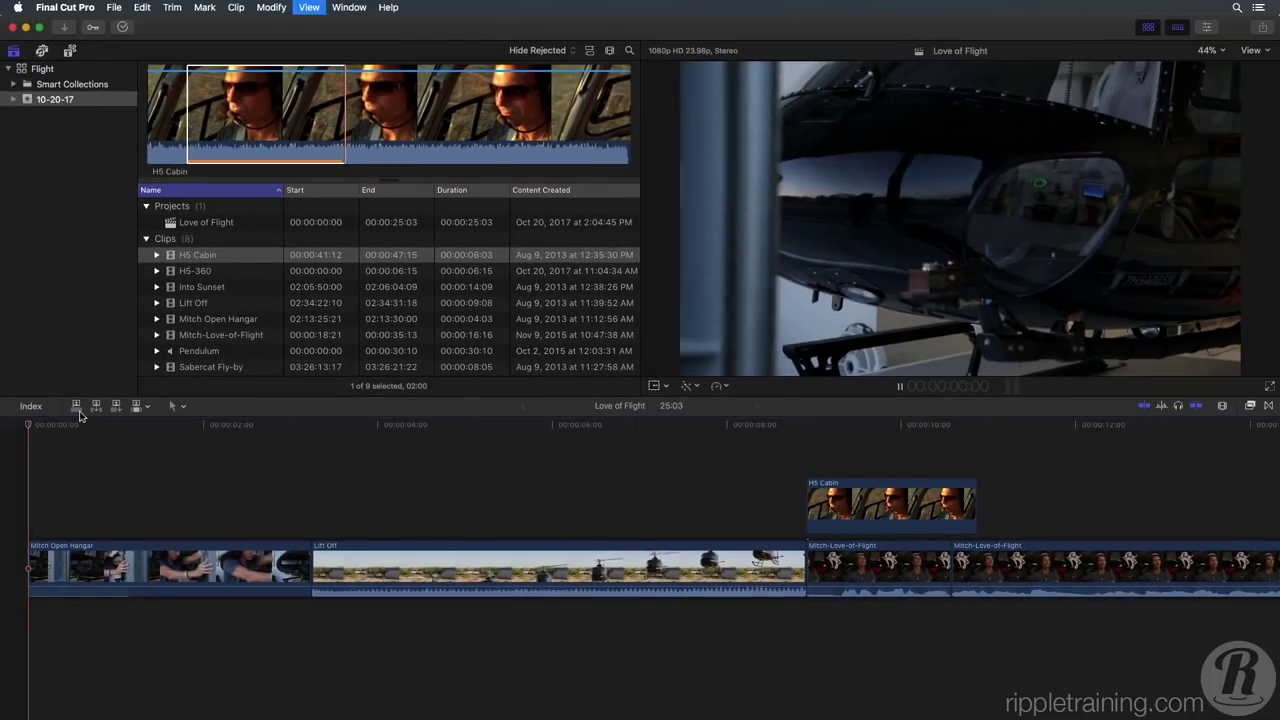
key("space")
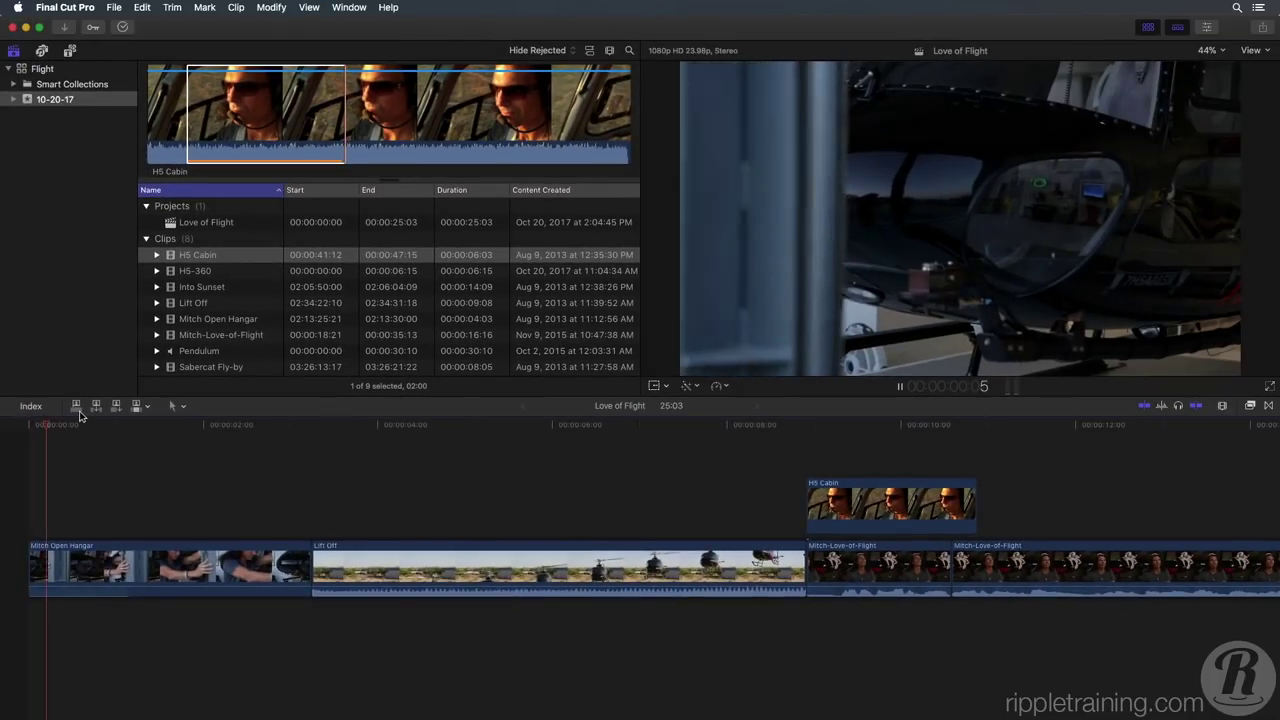